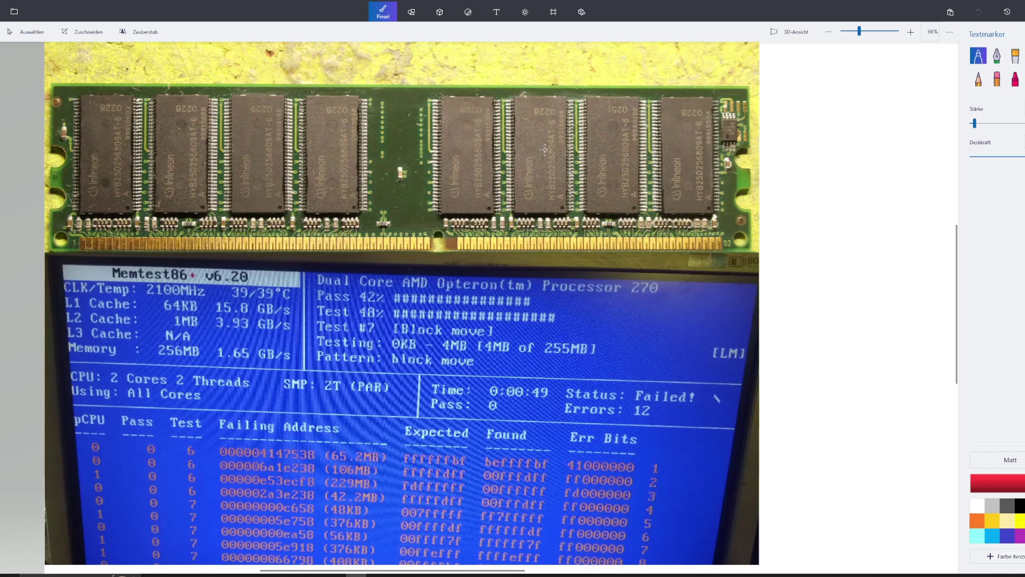
Step: Scroll the canvas left and down over the RAM module photo
{"action": "scroll", "coordinate": [427, 135], "scroll_direction": "left", "scroll_amount": 1}
{"action": "scroll", "coordinate": [427, 135], "scroll_direction": "down", "scroll_amount": 1}
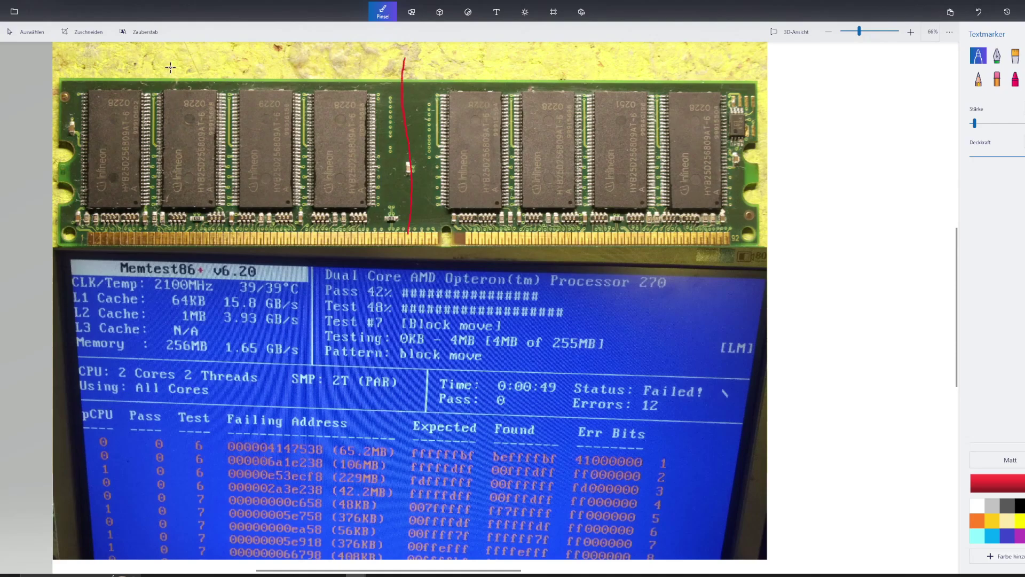
Step: Write 'Bank 1' above the left chips and 'Bank2' above the right chips in red
{"action": "left_click_drag", "start_coordinate": [167, 63], "coordinate": [163, 84]}
{"action": "left_click_drag", "start_coordinate": [244, 59], "coordinate": [246, 84]}
{"action": "left_click_drag", "start_coordinate": [308, 61], "coordinate": [308, 60]}
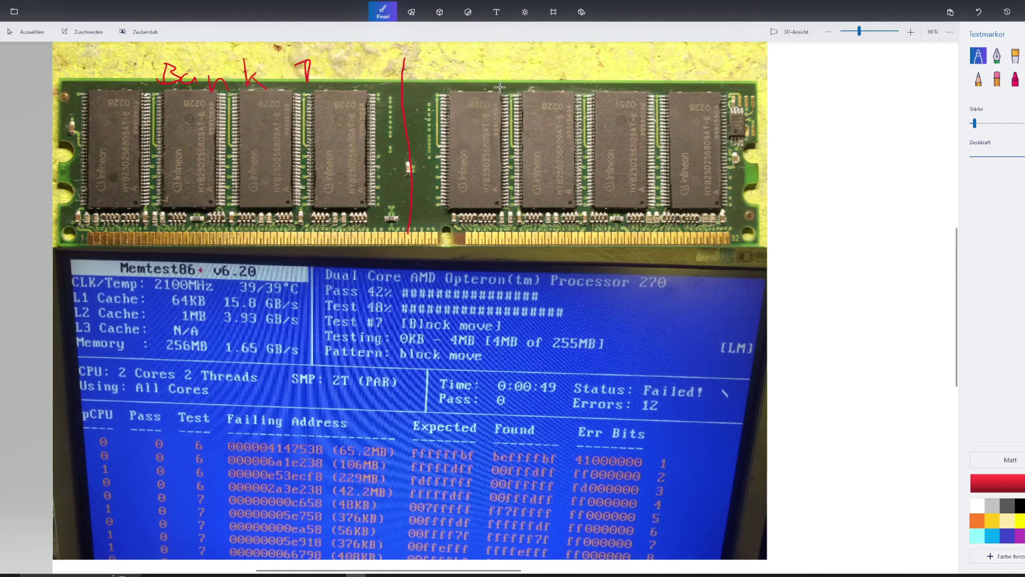
{"action": "left_click_drag", "start_coordinate": [488, 56], "coordinate": [489, 77]}
{"action": "mouse_move", "coordinate": [488, 55]}
{"action": "left_mouse_down"}
{"action": "mouse_move", "coordinate": [491, 77]}
{"action": "mouse_move", "coordinate": [527, 75]}
{"action": "left_mouse_up"}
{"action": "mouse_move", "coordinate": [536, 68]}
{"action": "left_mouse_down"}
{"action": "mouse_move", "coordinate": [565, 86]}
{"action": "mouse_move", "coordinate": [576, 75]}
{"action": "mouse_move", "coordinate": [575, 87]}
{"action": "mouse_move", "coordinate": [597, 69]}
{"action": "mouse_move", "coordinate": [600, 82]}
{"action": "left_mouse_up"}
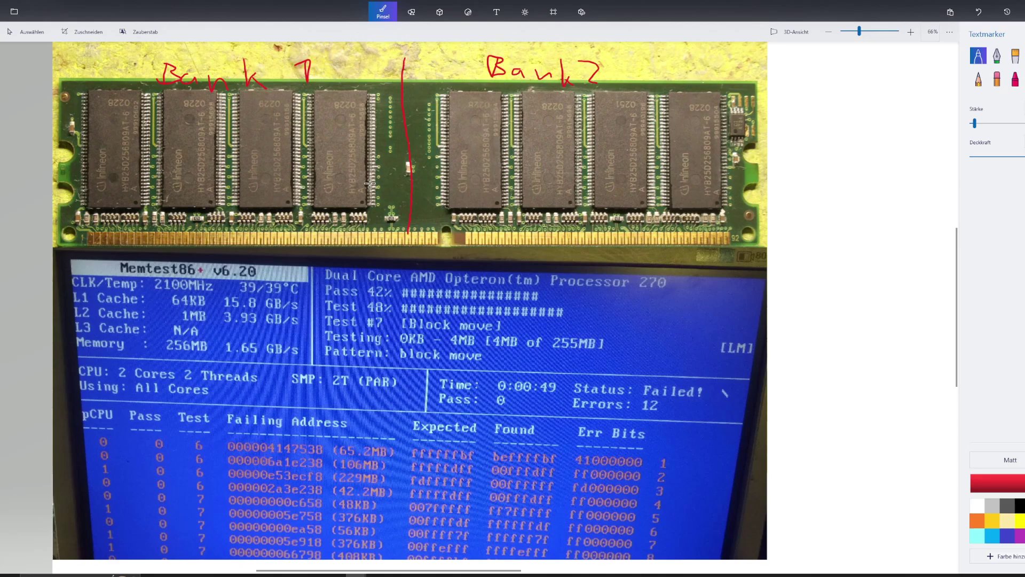
Step: Number the eight chips 1 through 8 in red marker
{"action": "mouse_move", "coordinate": [115, 130]}
{"action": "left_mouse_down"}
{"action": "mouse_move", "coordinate": [112, 156]}
{"action": "mouse_move", "coordinate": [103, 132]}
{"action": "left_mouse_up"}
{"action": "left_click_drag", "start_coordinate": [171, 134], "coordinate": [194, 146]}
{"action": "left_click_drag", "start_coordinate": [254, 124], "coordinate": [255, 155]}
{"action": "mouse_move", "coordinate": [342, 133]}
{"action": "left_mouse_down"}
{"action": "mouse_move", "coordinate": [353, 140]}
{"action": "mouse_move", "coordinate": [350, 157]}
{"action": "left_mouse_up"}
{"action": "mouse_move", "coordinate": [470, 140]}
{"action": "left_mouse_down"}
{"action": "mouse_move", "coordinate": [482, 138]}
{"action": "mouse_move", "coordinate": [466, 158]}
{"action": "left_mouse_up"}
{"action": "left_click_drag", "start_coordinate": [546, 135], "coordinate": [534, 151]}
{"action": "mouse_move", "coordinate": [605, 135]}
{"action": "left_mouse_down"}
{"action": "mouse_move", "coordinate": [632, 137]}
{"action": "mouse_move", "coordinate": [622, 159]}
{"action": "mouse_move", "coordinate": [638, 150]}
{"action": "left_mouse_up"}
{"action": "mouse_move", "coordinate": [691, 140]}
{"action": "left_mouse_down"}
{"action": "mouse_move", "coordinate": [690, 160]}
{"action": "mouse_move", "coordinate": [691, 138]}
{"action": "mouse_move", "coordinate": [692, 151]}
{"action": "left_mouse_up"}
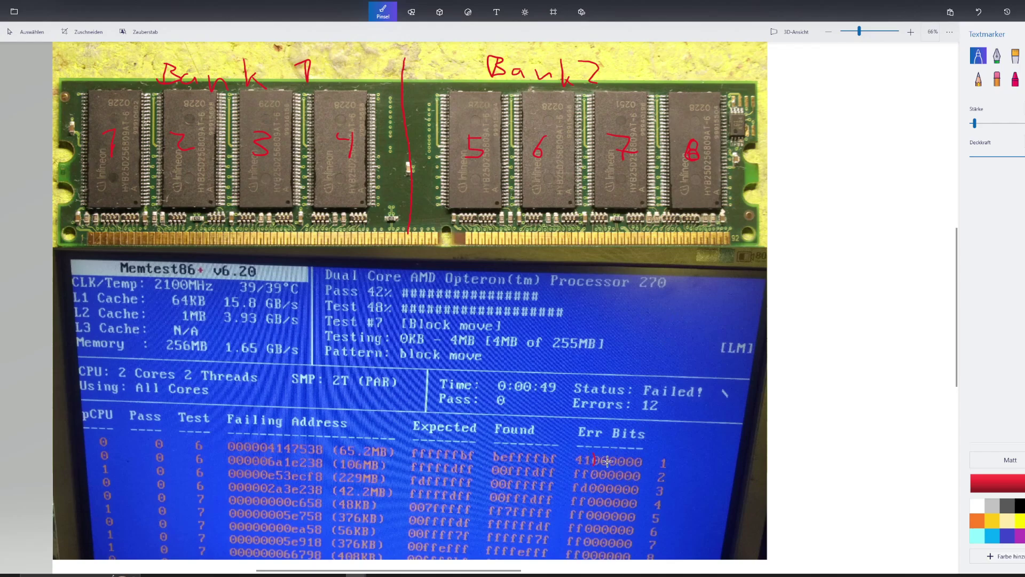
Step: Mark the first Err Bits value with a red arrow and add an arrow at the contact edge
{"action": "mouse_move", "coordinate": [609, 455]}
{"action": "left_mouse_down"}
{"action": "mouse_move", "coordinate": [609, 466]}
{"action": "mouse_move", "coordinate": [626, 468]}
{"action": "left_mouse_up"}
{"action": "left_click_drag", "start_coordinate": [561, 457], "coordinate": [579, 456]}
{"action": "mouse_move", "coordinate": [721, 240]}
{"action": "left_mouse_down"}
{"action": "mouse_move", "coordinate": [738, 239]}
{"action": "mouse_move", "coordinate": [721, 239]}
{"action": "mouse_move", "coordinate": [731, 243]}
{"action": "left_mouse_up"}
Step: Cross out chips 8 and 4, then mark the failing address digit and chip 2's contacts
{"action": "left_click_drag", "start_coordinate": [689, 178], "coordinate": [716, 202]}
{"action": "left_click_drag", "start_coordinate": [689, 200], "coordinate": [711, 173]}
{"action": "left_click_drag", "start_coordinate": [322, 170], "coordinate": [363, 202]}
{"action": "left_click_drag", "start_coordinate": [329, 198], "coordinate": [361, 161]}
{"action": "mouse_move", "coordinate": [322, 442]}
{"action": "left_mouse_down"}
{"action": "mouse_move", "coordinate": [318, 451]}
{"action": "mouse_move", "coordinate": [318, 442]}
{"action": "left_mouse_up"}
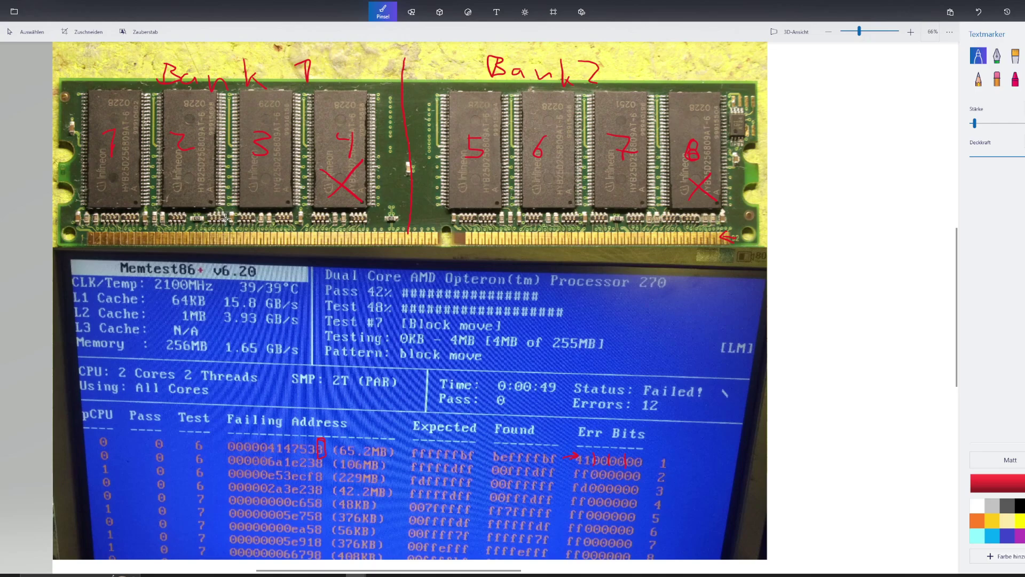
{"action": "mouse_move", "coordinate": [225, 217]}
{"action": "left_mouse_down"}
{"action": "mouse_move", "coordinate": [213, 228]}
{"action": "mouse_move", "coordinate": [224, 216]}
{"action": "mouse_move", "coordinate": [242, 234]}
{"action": "mouse_move", "coordinate": [237, 214]}
{"action": "left_mouse_up"}
Step: Mark the contacts below chip 6 and draw a large red X across chip 4
{"action": "mouse_move", "coordinate": [533, 207]}
{"action": "left_mouse_down"}
{"action": "mouse_move", "coordinate": [566, 223]}
{"action": "mouse_move", "coordinate": [561, 216]}
{"action": "left_mouse_up"}
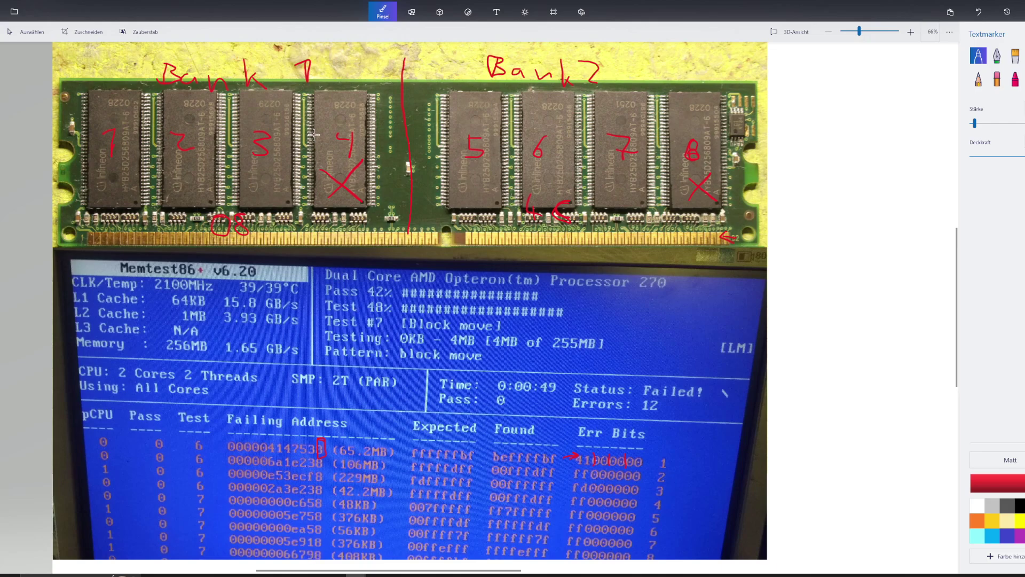
{"action": "left_click_drag", "start_coordinate": [310, 94], "coordinate": [402, 211]}
{"action": "left_click_drag", "start_coordinate": [318, 202], "coordinate": [424, 58]}
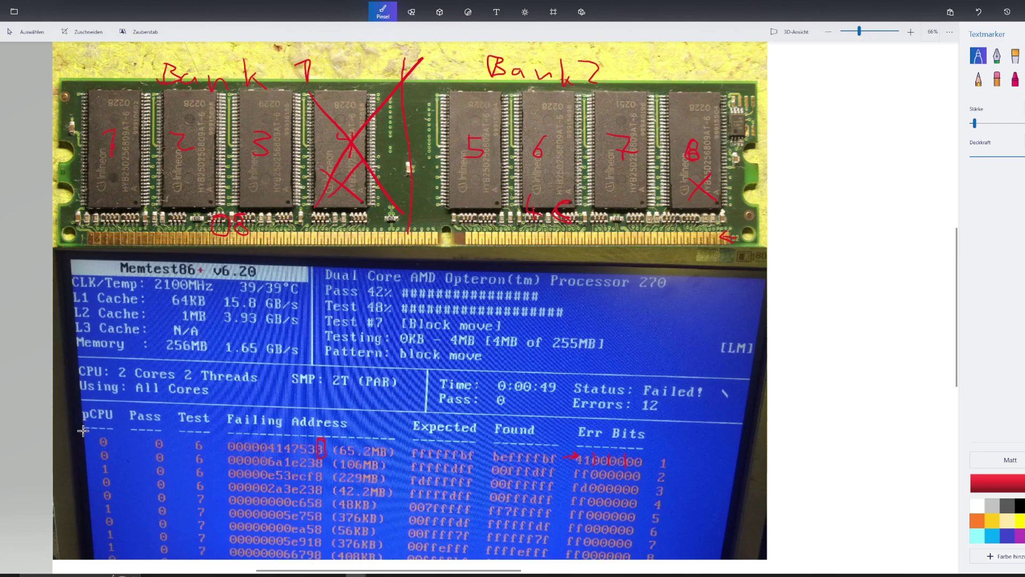
Step: Undo the loop around the failing-address rows and circle the [Block move] test name in red
{"action": "mouse_move", "coordinate": [208, 436]}
{"action": "left_mouse_down"}
{"action": "mouse_move", "coordinate": [100, 469]}
{"action": "mouse_move", "coordinate": [687, 506]}
{"action": "mouse_move", "coordinate": [450, 424]}
{"action": "mouse_move", "coordinate": [208, 436]}
{"action": "left_mouse_up"}
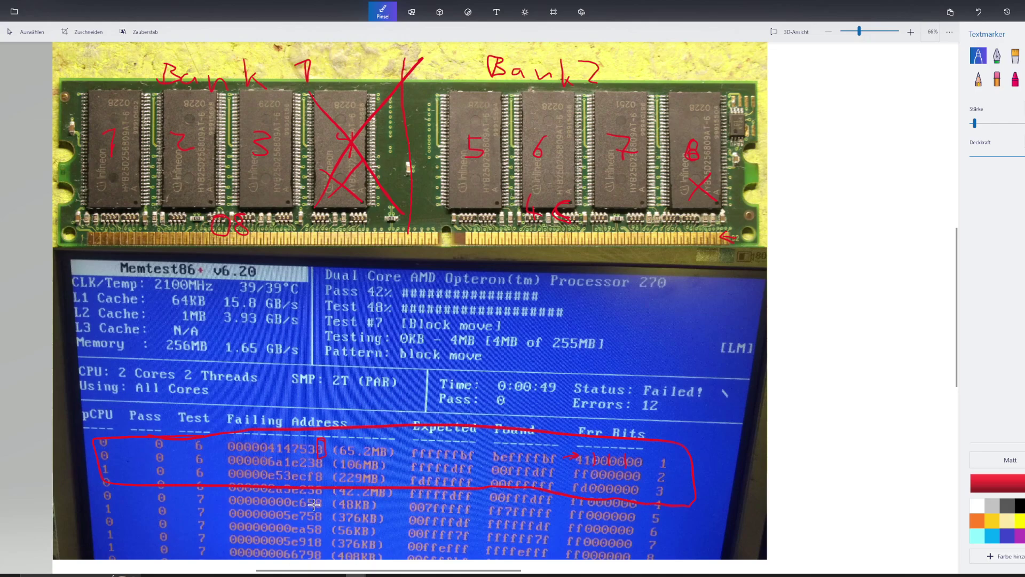
{"action": "key", "text": "ctrl+z"}
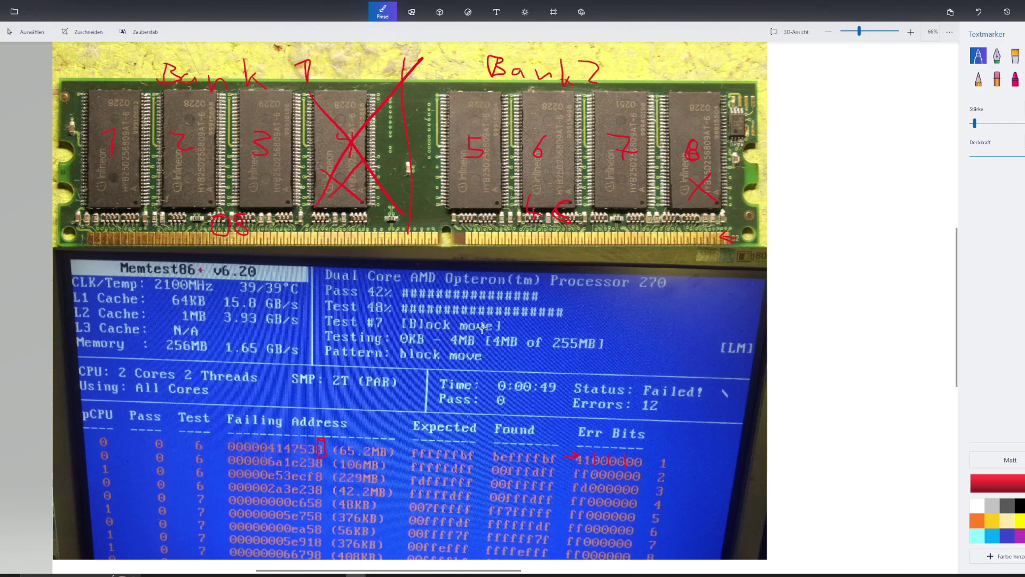
{"action": "mouse_move", "coordinate": [512, 315]}
{"action": "left_mouse_down"}
{"action": "mouse_move", "coordinate": [388, 312]}
{"action": "mouse_move", "coordinate": [497, 340]}
{"action": "mouse_move", "coordinate": [498, 313]}
{"action": "left_mouse_up"}
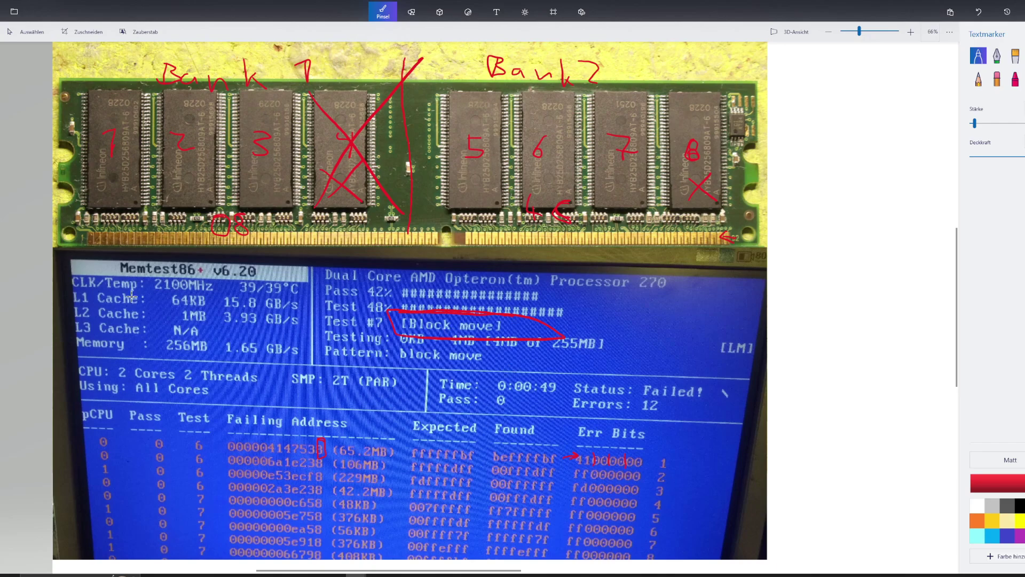
Step: Circle v6.20 in red, then bring forward the other Paint 3D window with the 4-error photo
{"action": "mouse_move", "coordinate": [252, 284]}
{"action": "left_mouse_down"}
{"action": "mouse_move", "coordinate": [210, 266]}
{"action": "mouse_move", "coordinate": [261, 271]}
{"action": "left_mouse_up"}
{"action": "scroll", "coordinate": [416, 408], "scroll_direction": "down", "scroll_amount": 1}
{"action": "scroll", "coordinate": [448, 388], "scroll_direction": "up", "scroll_amount": 1}
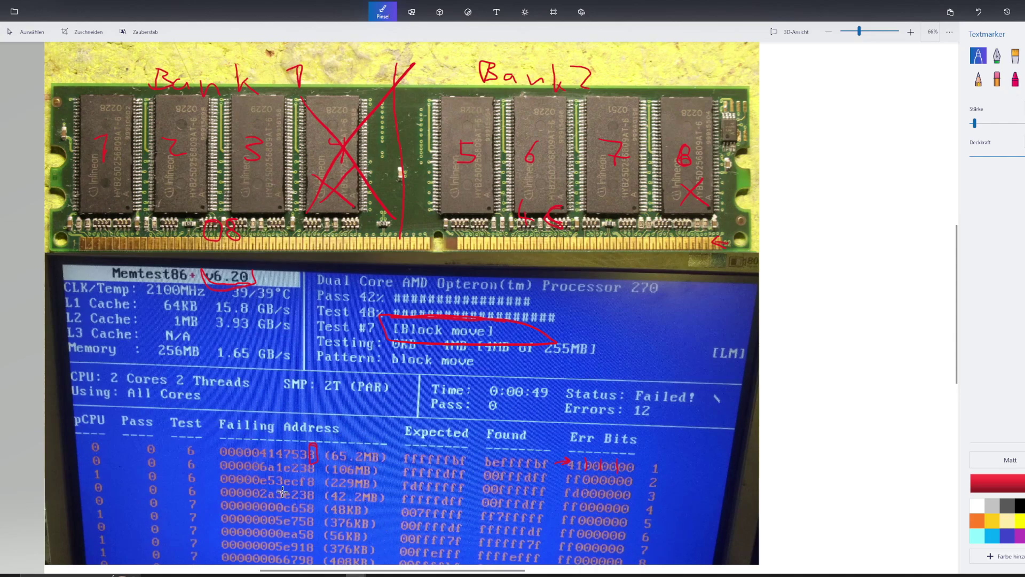
{"action": "mouse_move", "coordinate": [356, 574]}
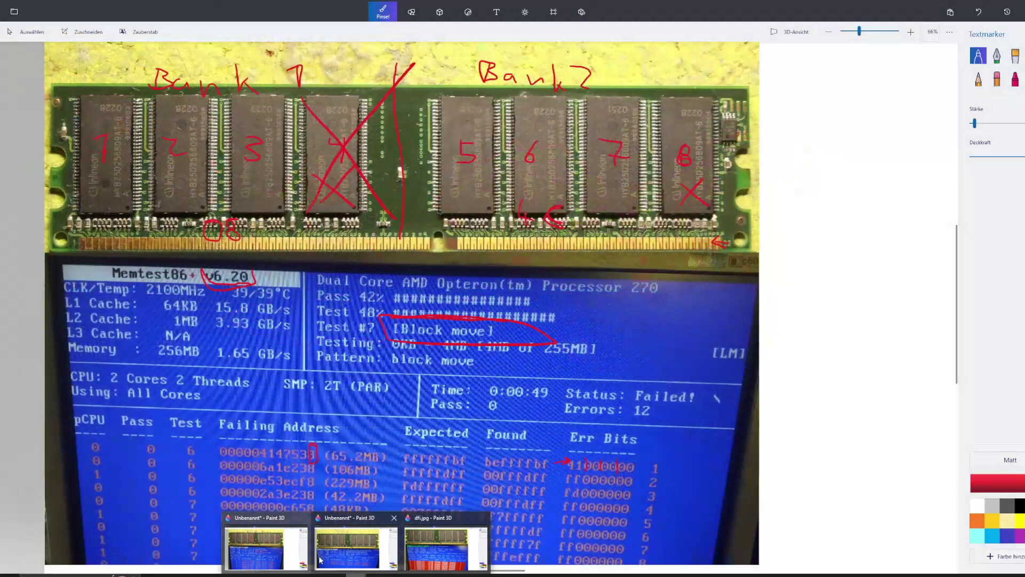
{"action": "left_click", "coordinate": [323, 559]}
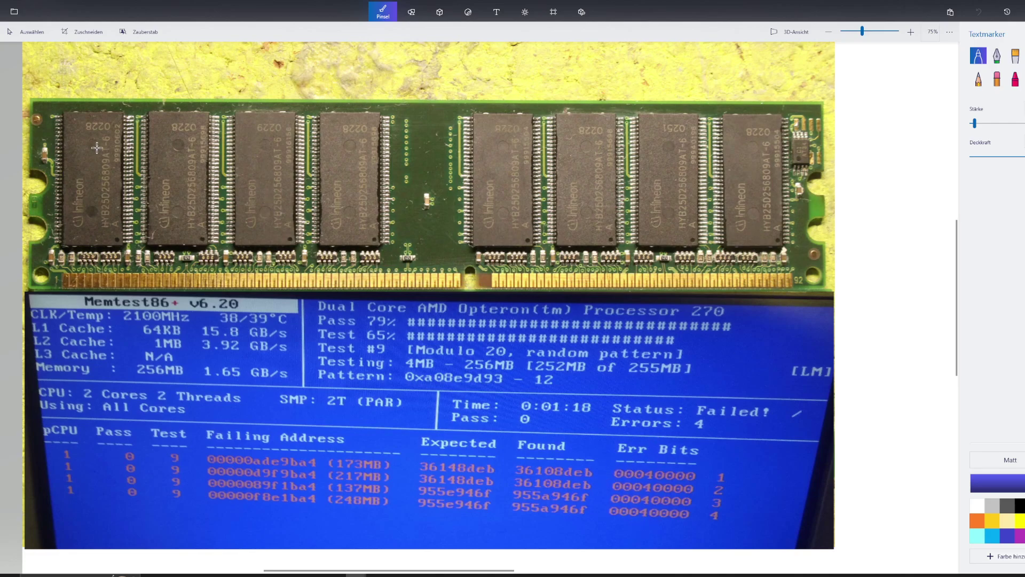
Step: Number chips 1–8 in red, undoing a stray blue number on chip 2
{"action": "left_click_drag", "start_coordinate": [95, 145], "coordinate": [93, 157]}
{"action": "left_click_drag", "start_coordinate": [167, 151], "coordinate": [185, 164]}
{"action": "key", "text": "ctrl+z"}
{"action": "key", "text": "ctrl+z"}
{"action": "left_click_drag", "start_coordinate": [84, 154], "coordinate": [98, 169]}
{"action": "left_click_drag", "start_coordinate": [164, 152], "coordinate": [194, 170]}
{"action": "mouse_move", "coordinate": [249, 154]}
{"action": "left_mouse_down"}
{"action": "mouse_move", "coordinate": [265, 156]}
{"action": "mouse_move", "coordinate": [252, 172]}
{"action": "left_mouse_up"}
{"action": "left_click_drag", "start_coordinate": [365, 150], "coordinate": [362, 174]}
{"action": "left_click_drag", "start_coordinate": [351, 142], "coordinate": [366, 155]}
{"action": "left_click_drag", "start_coordinate": [519, 152], "coordinate": [492, 172]}
{"action": "mouse_move", "coordinate": [598, 149]}
{"action": "left_mouse_down"}
{"action": "mouse_move", "coordinate": [586, 157]}
{"action": "mouse_move", "coordinate": [656, 171]}
{"action": "mouse_move", "coordinate": [686, 163]}
{"action": "left_mouse_up"}
{"action": "mouse_move", "coordinate": [758, 152]}
{"action": "left_mouse_down"}
{"action": "mouse_move", "coordinate": [756, 170]}
{"action": "mouse_move", "coordinate": [743, 155]}
{"action": "left_mouse_up"}
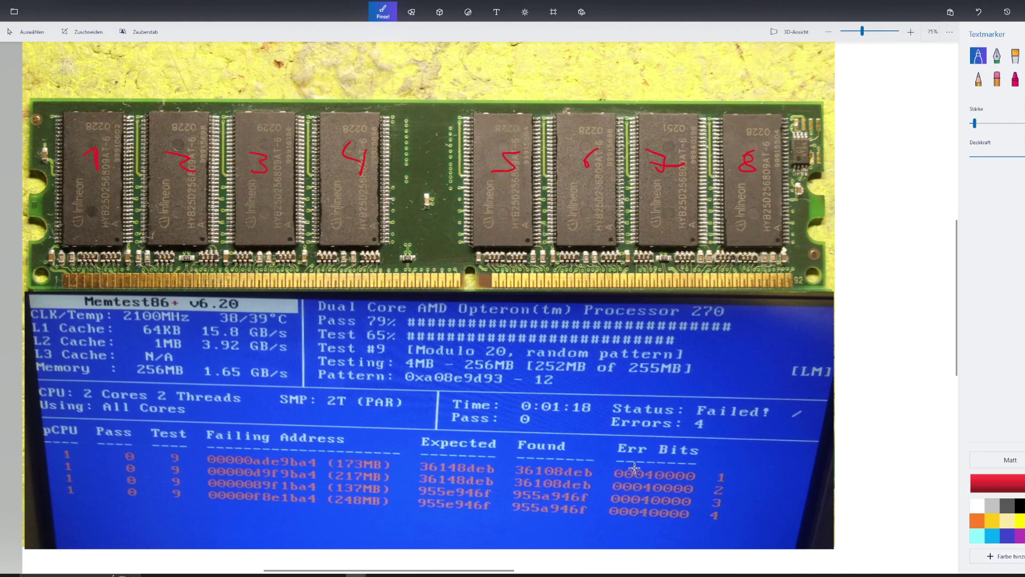
Step: Draw red lines down the Err Bits column, strike chips 7 and 3, and bracket the failing address digits
{"action": "left_click_drag", "start_coordinate": [634, 470], "coordinate": [635, 526]}
{"action": "mouse_move", "coordinate": [658, 475]}
{"action": "left_mouse_down"}
{"action": "mouse_move", "coordinate": [654, 525]}
{"action": "mouse_move", "coordinate": [673, 504]}
{"action": "mouse_move", "coordinate": [671, 525]}
{"action": "left_mouse_up"}
{"action": "mouse_move", "coordinate": [656, 189]}
{"action": "left_mouse_down"}
{"action": "mouse_move", "coordinate": [674, 213]}
{"action": "mouse_move", "coordinate": [659, 211]}
{"action": "left_mouse_up"}
{"action": "mouse_move", "coordinate": [263, 190]}
{"action": "left_mouse_down"}
{"action": "mouse_move", "coordinate": [279, 211]}
{"action": "mouse_move", "coordinate": [263, 210]}
{"action": "left_mouse_up"}
{"action": "mouse_move", "coordinate": [318, 459]}
{"action": "left_mouse_down"}
{"action": "mouse_move", "coordinate": [307, 459]}
{"action": "mouse_move", "coordinate": [314, 508]}
{"action": "left_mouse_up"}
{"action": "key", "text": "ctrl+z"}
{"action": "mouse_move", "coordinate": [318, 458]}
{"action": "left_mouse_down"}
{"action": "mouse_move", "coordinate": [310, 506]}
{"action": "mouse_move", "coordinate": [320, 495]}
{"action": "mouse_move", "coordinate": [314, 454]}
{"action": "left_mouse_up"}
Step: Draw a large red X across chip 7 and add more Err Bits marks, undoing a stroke on chip 8
{"action": "mouse_move", "coordinate": [641, 116]}
{"action": "left_mouse_down"}
{"action": "mouse_move", "coordinate": [697, 224]}
{"action": "mouse_move", "coordinate": [700, 82]}
{"action": "left_mouse_up"}
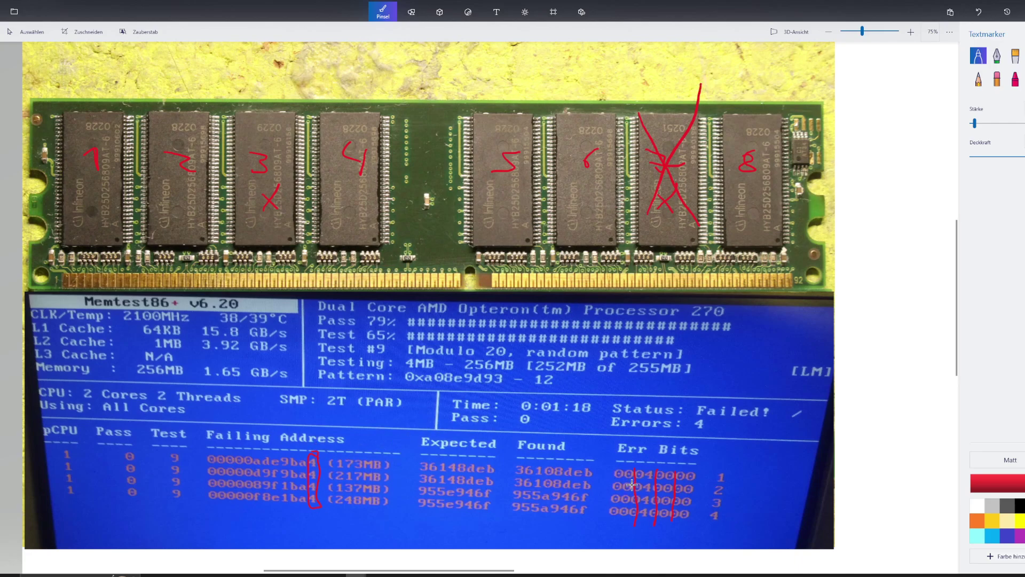
{"action": "left_click_drag", "start_coordinate": [613, 469], "coordinate": [608, 516]}
{"action": "left_click_drag", "start_coordinate": [627, 470], "coordinate": [622, 512]}
{"action": "mouse_move", "coordinate": [741, 189]}
{"action": "left_mouse_down"}
{"action": "mouse_move", "coordinate": [764, 211]}
{"action": "mouse_move", "coordinate": [759, 190]}
{"action": "left_mouse_up"}
{"action": "key", "text": "ctrl+z"}
Step: Switch to dfi.jpg, then circle v1.60 and the 255 MHz (DDR510) / CAS 2-2-2-5 line
{"action": "mouse_move", "coordinate": [356, 575]}
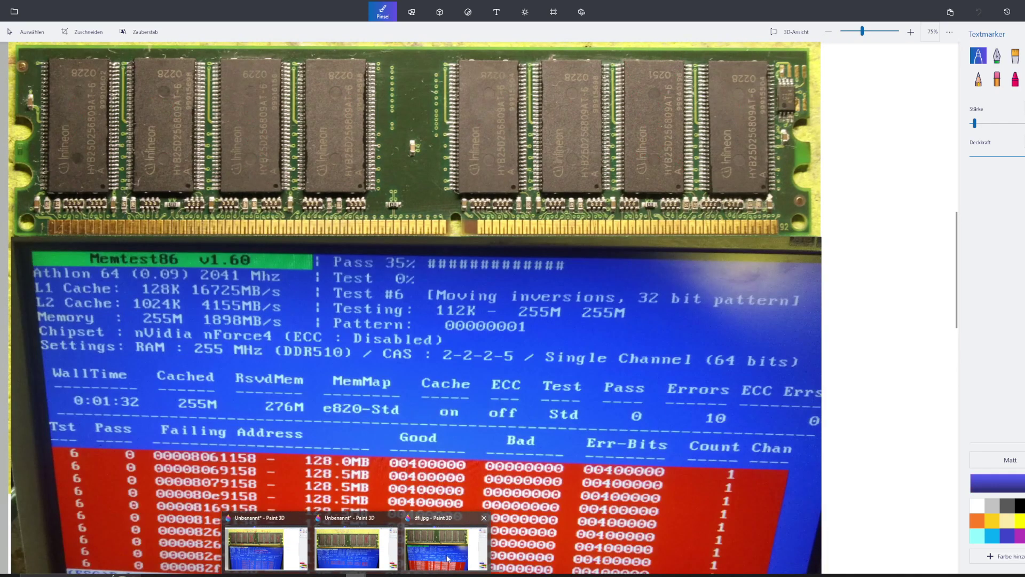
{"action": "left_click", "coordinate": [448, 558]}
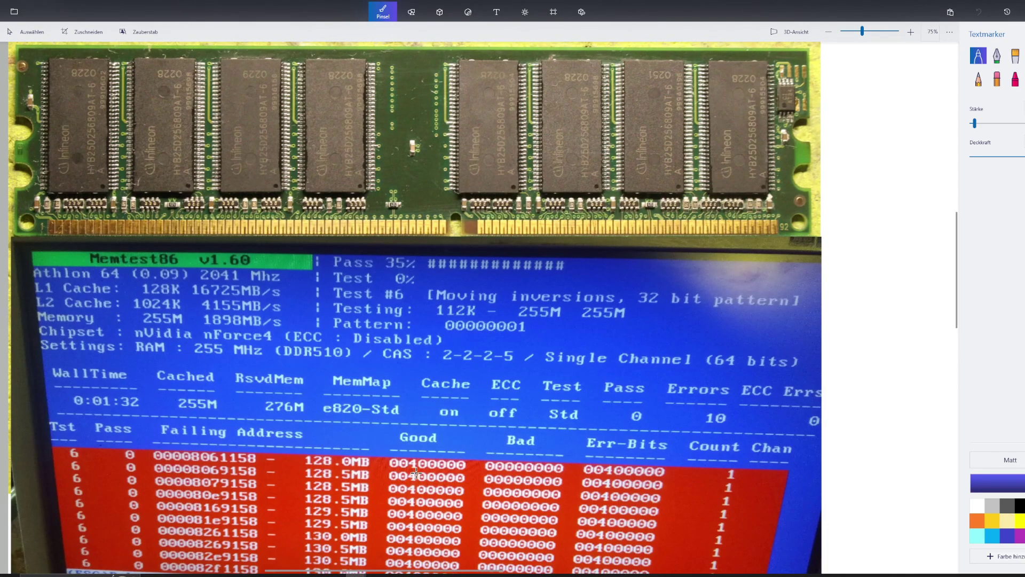
{"action": "mouse_move", "coordinate": [192, 253]}
{"action": "left_mouse_down"}
{"action": "mouse_move", "coordinate": [195, 267]}
{"action": "mouse_move", "coordinate": [257, 273]}
{"action": "left_mouse_up"}
{"action": "mouse_move", "coordinate": [195, 254]}
{"action": "left_mouse_down"}
{"action": "mouse_move", "coordinate": [199, 267]}
{"action": "mouse_move", "coordinate": [257, 266]}
{"action": "mouse_move", "coordinate": [260, 253]}
{"action": "left_mouse_up"}
{"action": "mouse_move", "coordinate": [255, 339]}
{"action": "left_mouse_down"}
{"action": "mouse_move", "coordinate": [197, 339]}
{"action": "mouse_move", "coordinate": [190, 363]}
{"action": "mouse_move", "coordinate": [391, 368]}
{"action": "left_mouse_up"}
{"action": "mouse_move", "coordinate": [213, 335]}
{"action": "left_mouse_down"}
{"action": "mouse_move", "coordinate": [385, 357]}
{"action": "mouse_move", "coordinate": [496, 346]}
{"action": "mouse_move", "coordinate": [541, 383]}
{"action": "mouse_move", "coordinate": [367, 368]}
{"action": "left_mouse_up"}
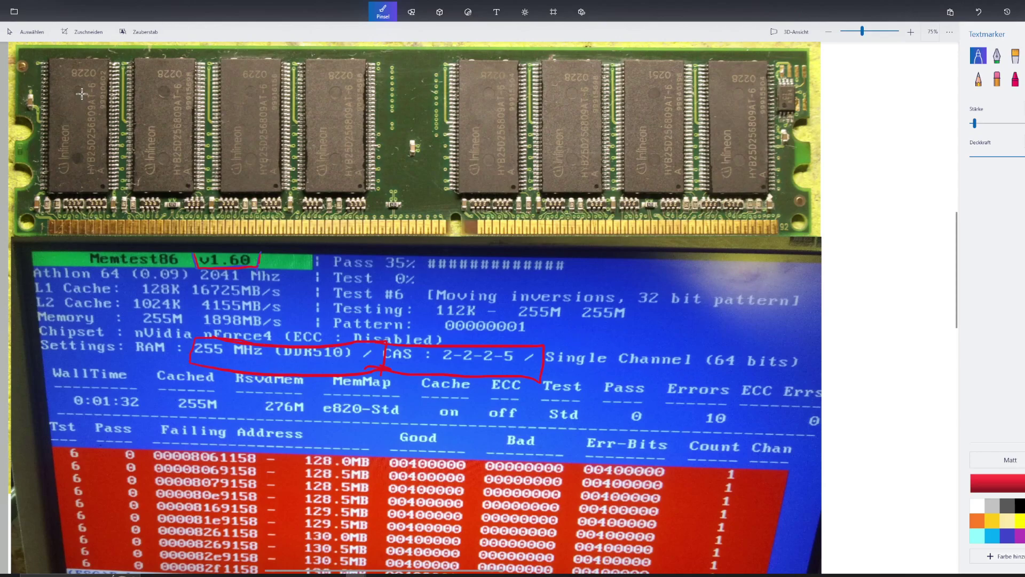
Step: Write red numbers 1 through 8 on the eight chips
{"action": "left_click_drag", "start_coordinate": [84, 108], "coordinate": [73, 93]}
{"action": "left_click_drag", "start_coordinate": [147, 98], "coordinate": [162, 115]}
{"action": "mouse_move", "coordinate": [238, 96]}
{"action": "left_mouse_down"}
{"action": "mouse_move", "coordinate": [248, 106]}
{"action": "mouse_move", "coordinate": [236, 117]}
{"action": "left_mouse_up"}
{"action": "mouse_move", "coordinate": [330, 99]}
{"action": "left_mouse_down"}
{"action": "mouse_move", "coordinate": [340, 118]}
{"action": "mouse_move", "coordinate": [336, 107]}
{"action": "left_mouse_up"}
{"action": "left_click_drag", "start_coordinate": [498, 96], "coordinate": [484, 117]}
{"action": "left_click_drag", "start_coordinate": [579, 99], "coordinate": [573, 114]}
{"action": "left_click_drag", "start_coordinate": [631, 98], "coordinate": [666, 97]}
{"action": "mouse_move", "coordinate": [666, 99]}
{"action": "left_mouse_down"}
{"action": "mouse_move", "coordinate": [657, 113]}
{"action": "mouse_move", "coordinate": [740, 103]}
{"action": "mouse_move", "coordinate": [731, 114]}
{"action": "left_mouse_up"}
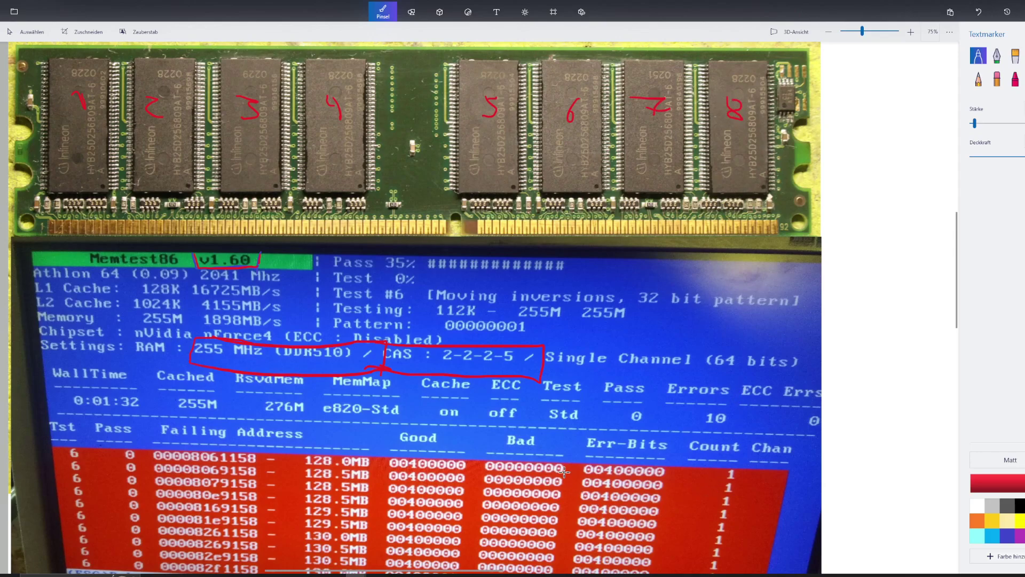
Step: Try marking the Err-Bits column in red, then undo both strokes
{"action": "left_click_drag", "start_coordinate": [603, 465], "coordinate": [603, 523]}
{"action": "key", "text": "ctrl+z"}
{"action": "left_click_drag", "start_coordinate": [605, 462], "coordinate": [603, 479]}
{"action": "key", "text": "ctrl+z"}
Step: Switch the marker to indigo and draw four arrows from the Err-Bits values to the module contacts
{"action": "left_click", "coordinate": [1005, 536]}
{"action": "mouse_move", "coordinate": [607, 462]}
{"action": "left_mouse_down"}
{"action": "mouse_move", "coordinate": [608, 486]}
{"action": "mouse_move", "coordinate": [645, 488]}
{"action": "left_mouse_up"}
{"action": "mouse_move", "coordinate": [594, 460]}
{"action": "left_mouse_down"}
{"action": "mouse_move", "coordinate": [666, 353]}
{"action": "mouse_move", "coordinate": [722, 223]}
{"action": "mouse_move", "coordinate": [742, 234]}
{"action": "left_mouse_up"}
{"action": "mouse_move", "coordinate": [618, 469]}
{"action": "left_mouse_down"}
{"action": "mouse_move", "coordinate": [662, 232]}
{"action": "mouse_move", "coordinate": [647, 240]}
{"action": "left_mouse_up"}
{"action": "mouse_move", "coordinate": [641, 463]}
{"action": "left_mouse_down"}
{"action": "mouse_move", "coordinate": [583, 251]}
{"action": "mouse_move", "coordinate": [569, 229]}
{"action": "mouse_move", "coordinate": [555, 248]}
{"action": "left_mouse_up"}
{"action": "mouse_move", "coordinate": [659, 466]}
{"action": "left_mouse_down"}
{"action": "mouse_move", "coordinate": [502, 275]}
{"action": "mouse_move", "coordinate": [513, 278]}
{"action": "mouse_move", "coordinate": [473, 240]}
{"action": "mouse_move", "coordinate": [471, 248]}
{"action": "left_mouse_up"}
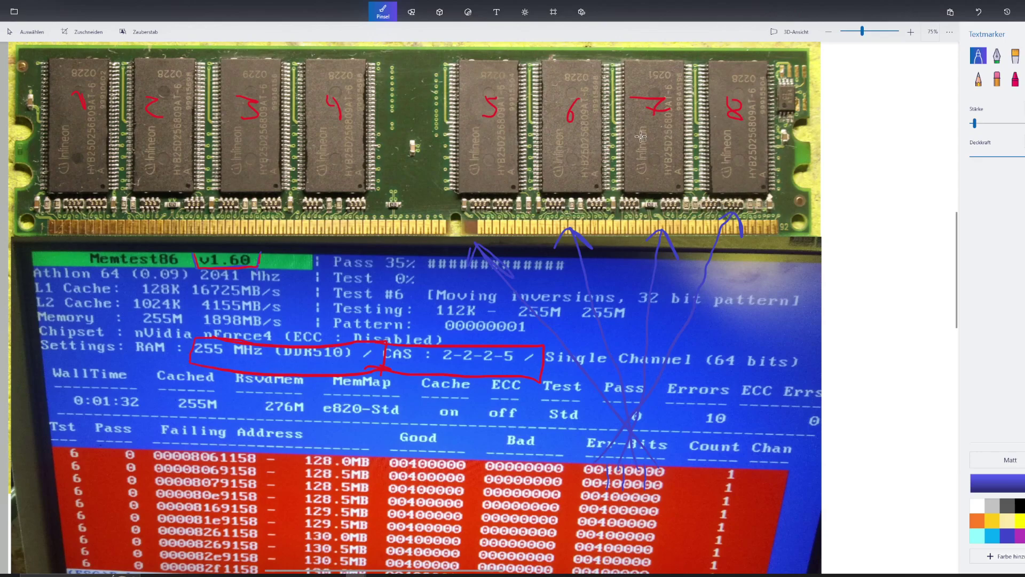
Step: Cross out chips 7 and 3 in blue and bracket the failing address digits
{"action": "mouse_move", "coordinate": [641, 138]}
{"action": "left_mouse_down"}
{"action": "mouse_move", "coordinate": [665, 161]}
{"action": "mouse_move", "coordinate": [664, 124]}
{"action": "left_mouse_up"}
{"action": "mouse_move", "coordinate": [242, 141]}
{"action": "left_mouse_down"}
{"action": "mouse_move", "coordinate": [270, 163]}
{"action": "mouse_move", "coordinate": [260, 142]}
{"action": "left_mouse_up"}
{"action": "left_click_drag", "start_coordinate": [245, 453], "coordinate": [245, 502]}
{"action": "mouse_move", "coordinate": [268, 458]}
{"action": "left_mouse_down"}
{"action": "mouse_move", "coordinate": [261, 501]}
{"action": "mouse_move", "coordinate": [245, 502]}
{"action": "left_mouse_up"}
{"action": "mouse_move", "coordinate": [222, 60]}
{"action": "left_mouse_down"}
{"action": "mouse_move", "coordinate": [282, 176]}
{"action": "mouse_move", "coordinate": [268, 77]}
{"action": "mouse_move", "coordinate": [262, 126]}
{"action": "left_mouse_up"}
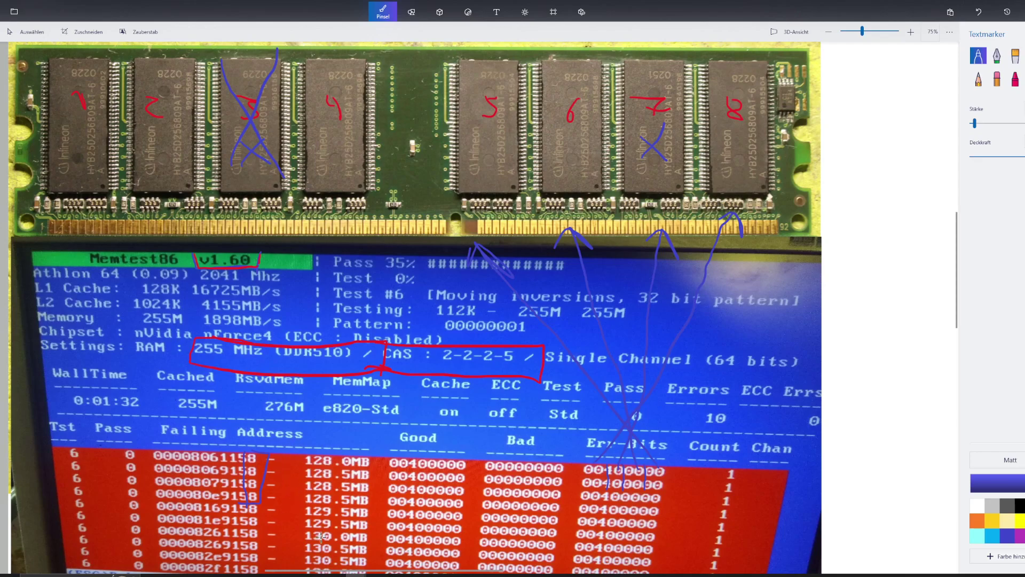
Step: Draw a blue marker box around the 128.0MB–130.5MB size column of the failing addresses
{"action": "mouse_move", "coordinate": [301, 446]}
{"action": "left_mouse_down"}
{"action": "mouse_move", "coordinate": [378, 446]}
{"action": "mouse_move", "coordinate": [373, 540]}
{"action": "mouse_move", "coordinate": [319, 559]}
{"action": "mouse_move", "coordinate": [290, 462]}
{"action": "mouse_move", "coordinate": [310, 409]}
{"action": "mouse_move", "coordinate": [298, 411]}
{"action": "mouse_move", "coordinate": [368, 414]}
{"action": "mouse_move", "coordinate": [366, 424]}
{"action": "mouse_move", "coordinate": [363, 417]}
{"action": "mouse_move", "coordinate": [424, 416]}
{"action": "mouse_move", "coordinate": [427, 425]}
{"action": "left_mouse_up"}
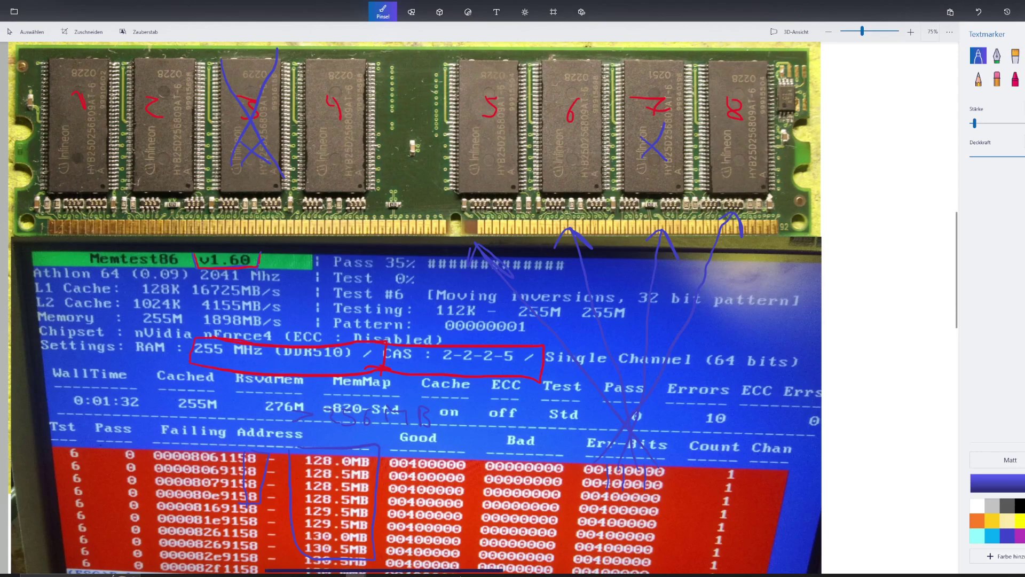
Step: Outline the lower 00100000 Err-Bits values in the red error table with blue marker
{"action": "mouse_move", "coordinate": [578, 487]}
{"action": "left_mouse_down"}
{"action": "mouse_move", "coordinate": [576, 538]}
{"action": "mouse_move", "coordinate": [717, 503]}
{"action": "mouse_move", "coordinate": [640, 553]}
{"action": "mouse_move", "coordinate": [558, 541]}
{"action": "left_mouse_up"}
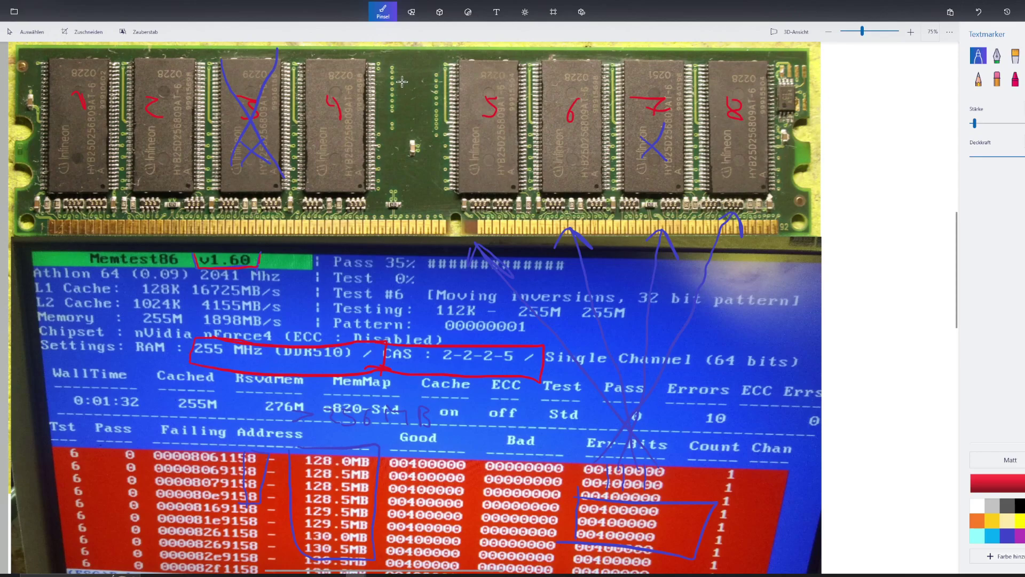
Step: Handwrite red chip-count calculation lines, starting with '40 ICs', between chips 4 and 5
{"action": "mouse_move", "coordinate": [383, 55]}
{"action": "left_mouse_down"}
{"action": "mouse_move", "coordinate": [381, 65]}
{"action": "mouse_move", "coordinate": [398, 63]}
{"action": "left_mouse_up"}
{"action": "mouse_move", "coordinate": [412, 54]}
{"action": "left_mouse_down"}
{"action": "mouse_move", "coordinate": [412, 67]}
{"action": "mouse_move", "coordinate": [433, 70]}
{"action": "mouse_move", "coordinate": [382, 86]}
{"action": "mouse_move", "coordinate": [412, 84]}
{"action": "left_mouse_up"}
{"action": "mouse_move", "coordinate": [403, 88]}
{"action": "left_mouse_down"}
{"action": "mouse_move", "coordinate": [451, 85]}
{"action": "mouse_move", "coordinate": [441, 91]}
{"action": "left_mouse_up"}
{"action": "mouse_move", "coordinate": [375, 105]}
{"action": "left_mouse_down"}
{"action": "mouse_move", "coordinate": [378, 118]}
{"action": "mouse_move", "coordinate": [440, 106]}
{"action": "mouse_move", "coordinate": [434, 115]}
{"action": "mouse_move", "coordinate": [446, 120]}
{"action": "mouse_move", "coordinate": [458, 113]}
{"action": "mouse_move", "coordinate": [451, 104]}
{"action": "left_mouse_up"}
{"action": "mouse_move", "coordinate": [385, 140]}
{"action": "left_mouse_down"}
{"action": "mouse_move", "coordinate": [390, 152]}
{"action": "mouse_move", "coordinate": [411, 137]}
{"action": "mouse_move", "coordinate": [410, 153]}
{"action": "mouse_move", "coordinate": [421, 138]}
{"action": "mouse_move", "coordinate": [432, 146]}
{"action": "left_mouse_up"}
Step: Write '275 MHz' in red below the notes and enclose it in a red box
{"action": "mouse_move", "coordinate": [389, 169]}
{"action": "left_mouse_down"}
{"action": "mouse_move", "coordinate": [401, 181]}
{"action": "mouse_move", "coordinate": [419, 169]}
{"action": "mouse_move", "coordinate": [421, 181]}
{"action": "mouse_move", "coordinate": [441, 170]}
{"action": "mouse_move", "coordinate": [479, 185]}
{"action": "left_mouse_up"}
{"action": "mouse_move", "coordinate": [438, 159]}
{"action": "left_mouse_down"}
{"action": "mouse_move", "coordinate": [383, 158]}
{"action": "mouse_move", "coordinate": [388, 184]}
{"action": "mouse_move", "coordinate": [490, 186]}
{"action": "mouse_move", "coordinate": [468, 157]}
{"action": "mouse_move", "coordinate": [435, 157]}
{"action": "left_mouse_up"}
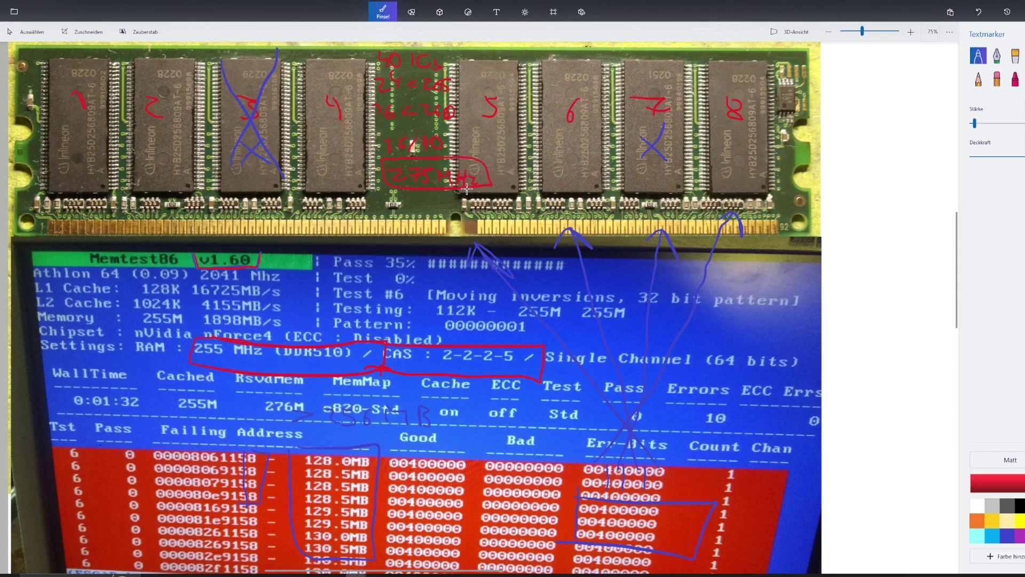